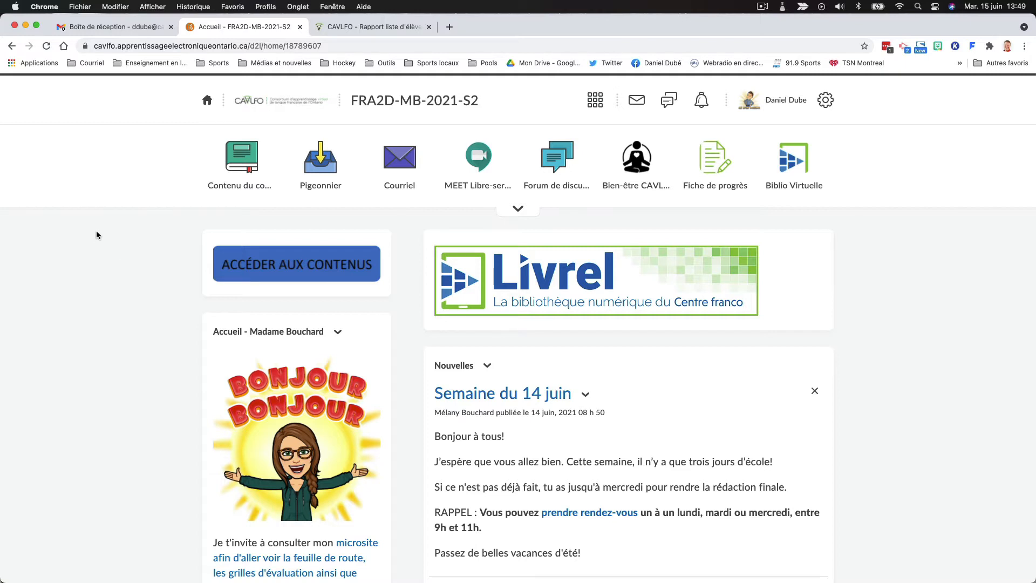
Step: Open the import/export/copy tool from the FRA2D course administration and start an export with Exporter la composante
left_click(518, 208)
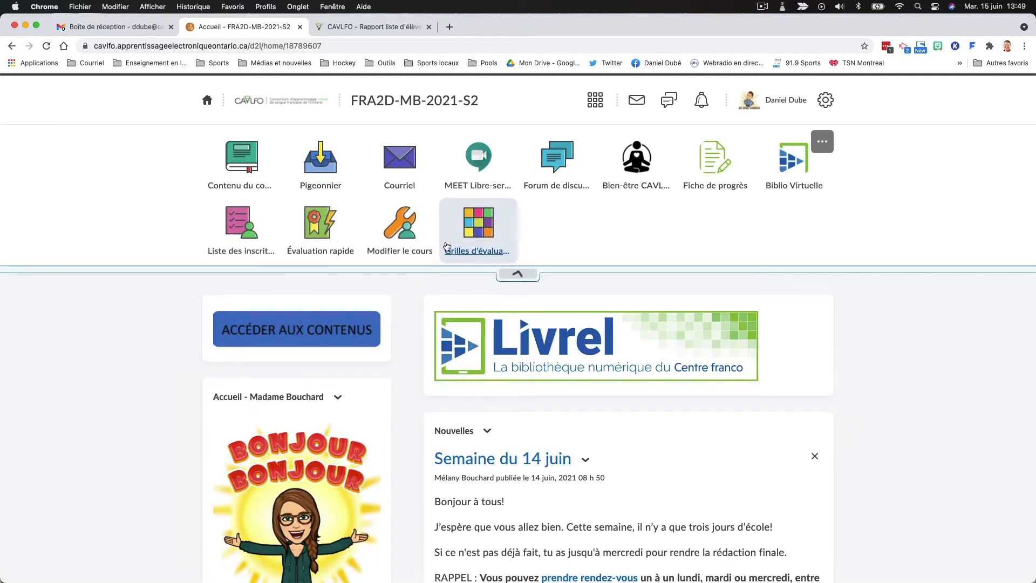
left_click(397, 231)
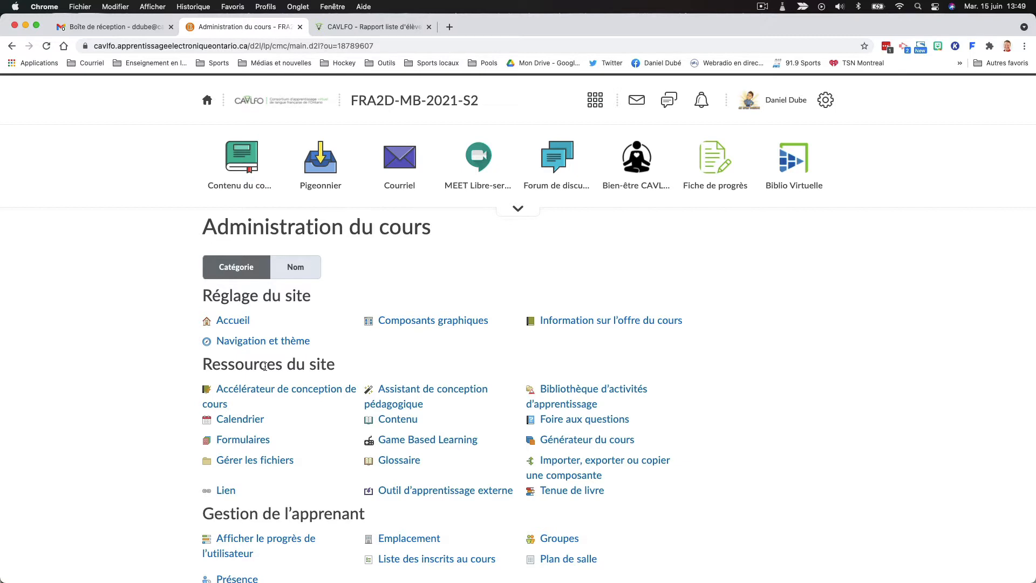
left_click(593, 464)
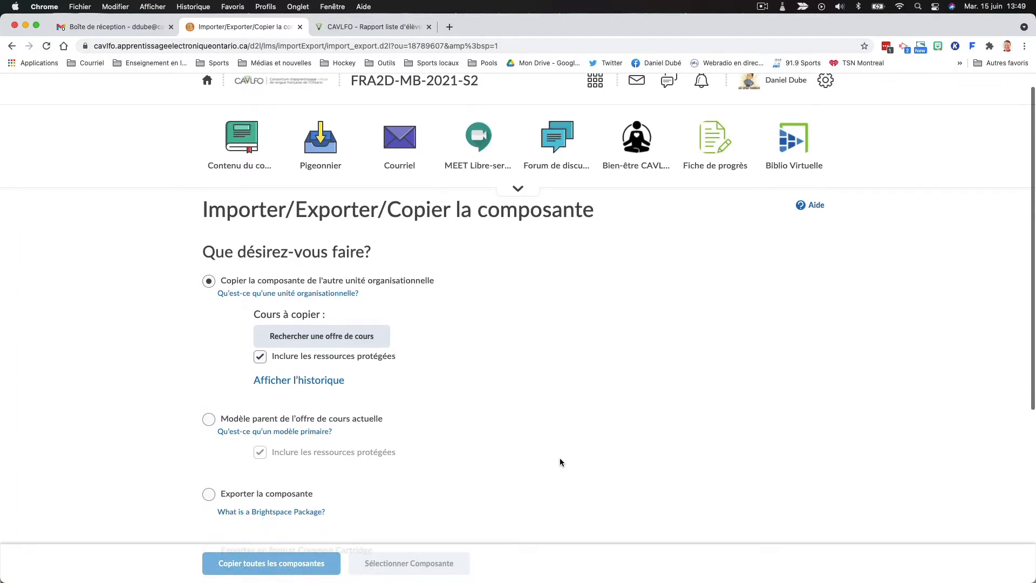
scroll(519, 348, "up", 1)
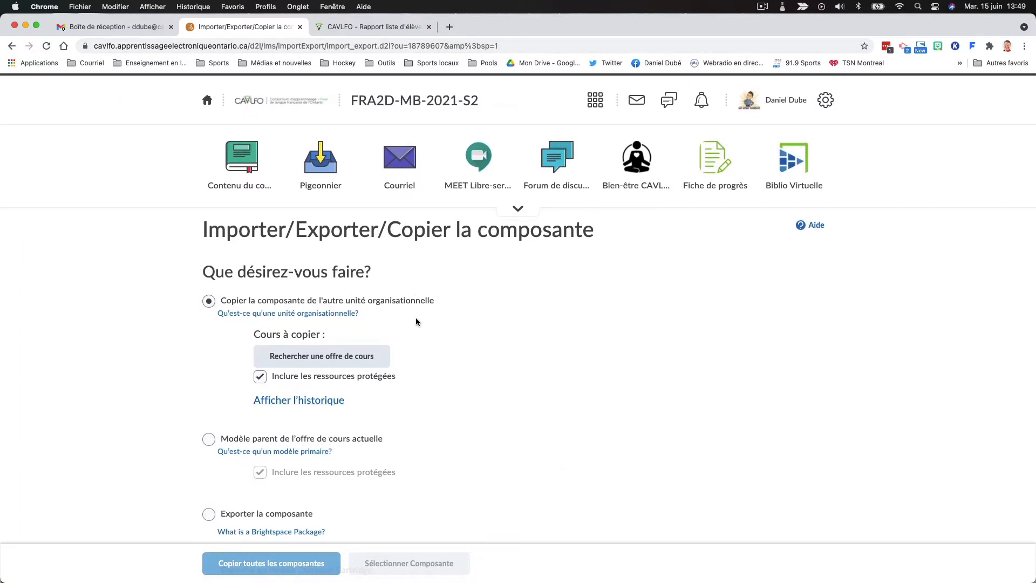
scroll(418, 323, "down", 5)
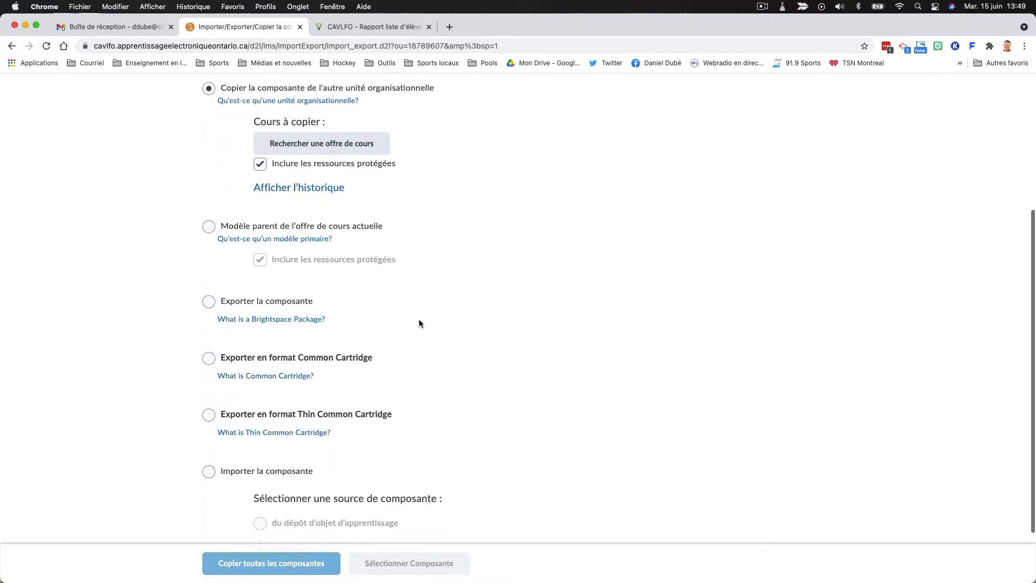
left_click(209, 302)
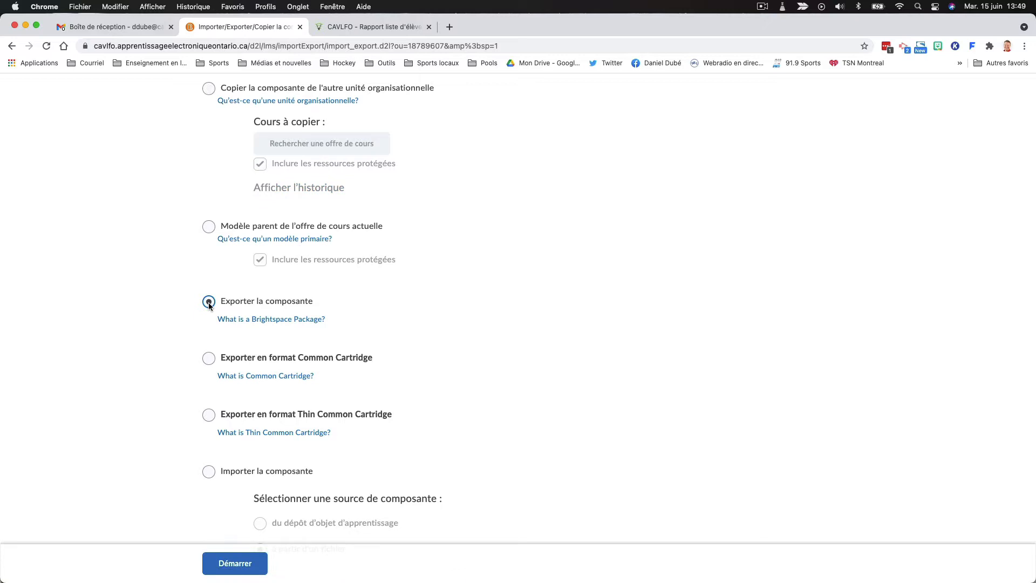
left_click(241, 563)
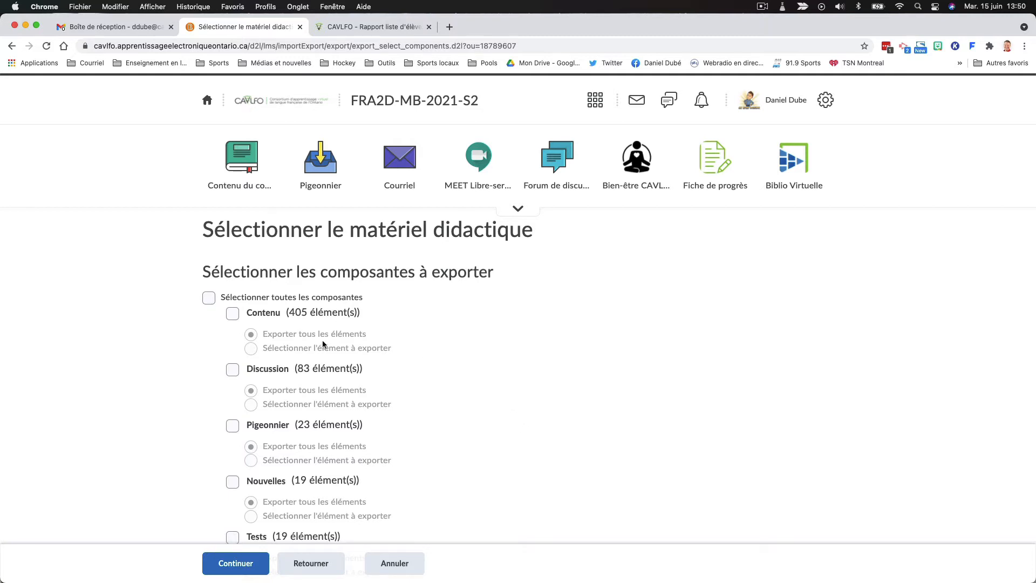
Step: Replace the selection of all export components with an individual selection of Contenu, Discussion and Pigeonnier
left_click(204, 300)
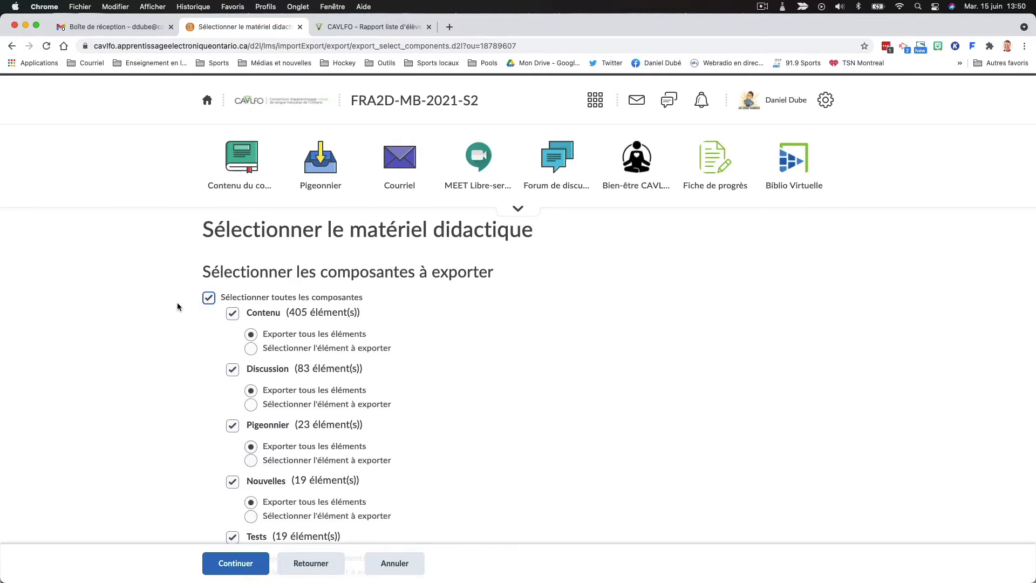
scroll(177, 306, "down", 2)
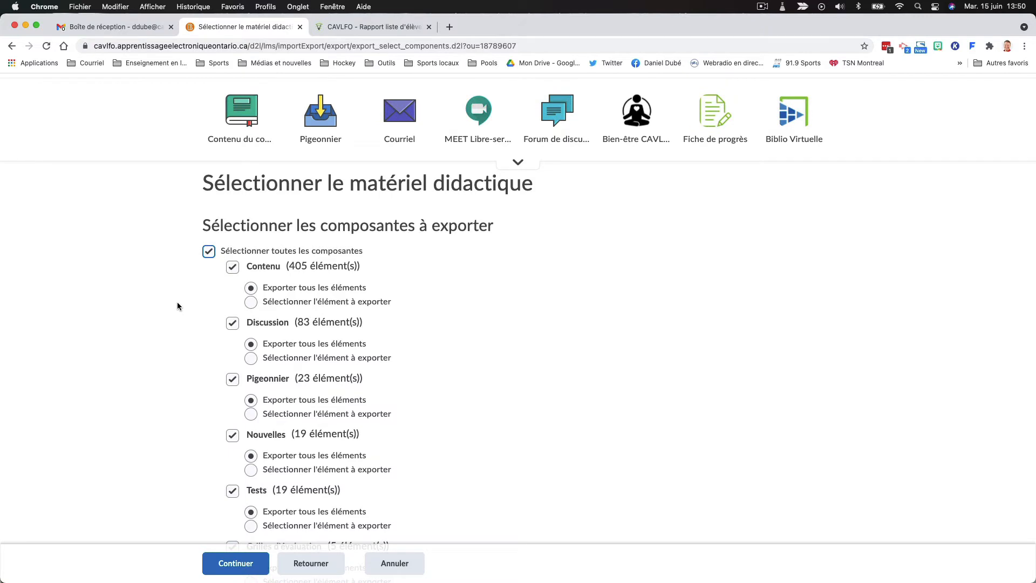
left_click(207, 252)
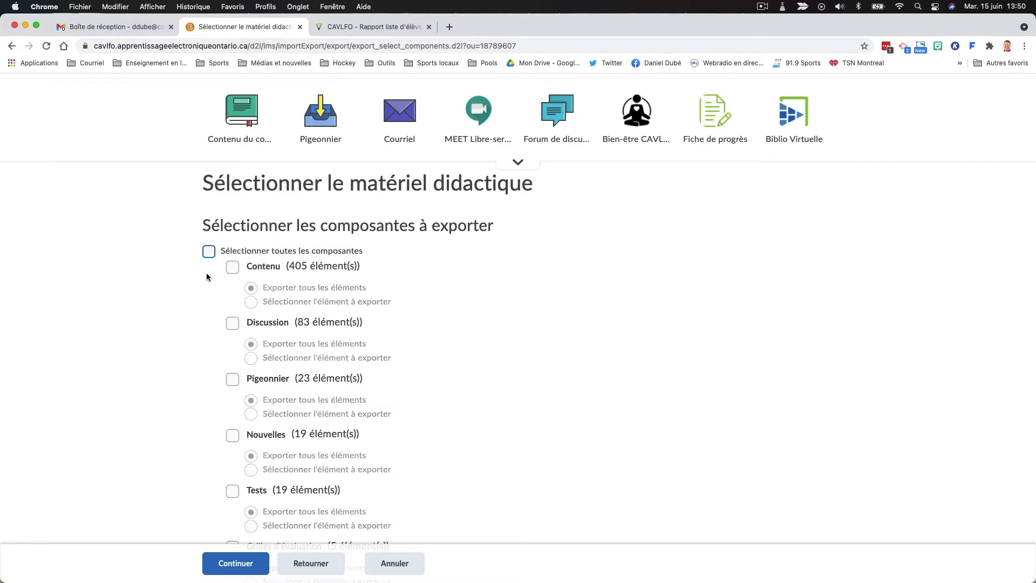
left_click(231, 267)
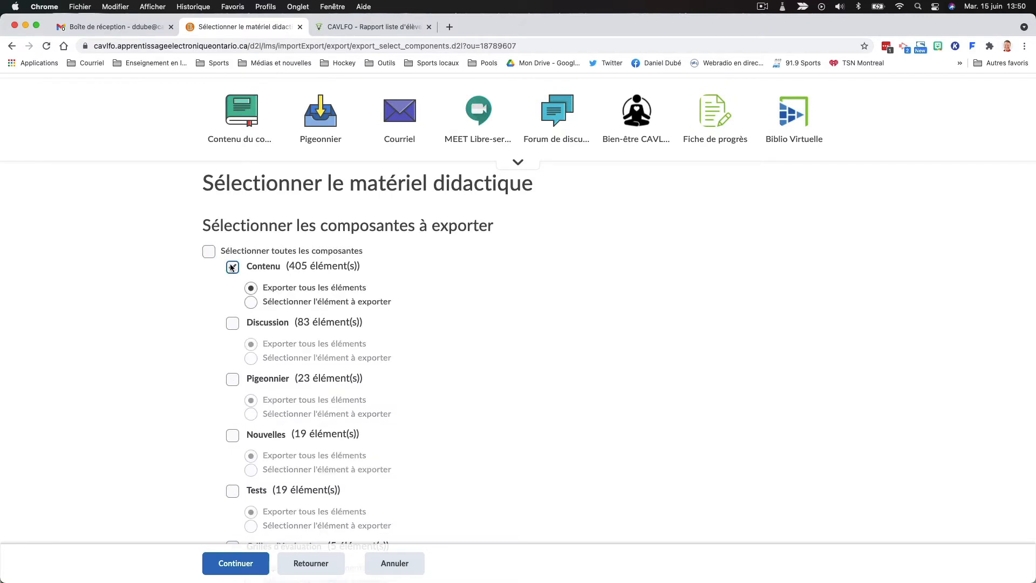
left_click(232, 324)
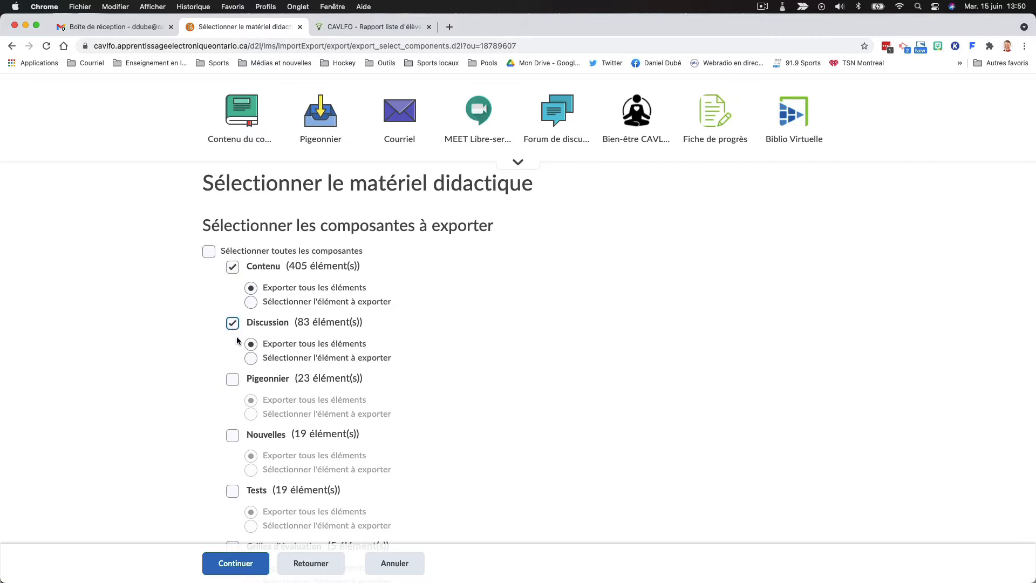
left_click(233, 380)
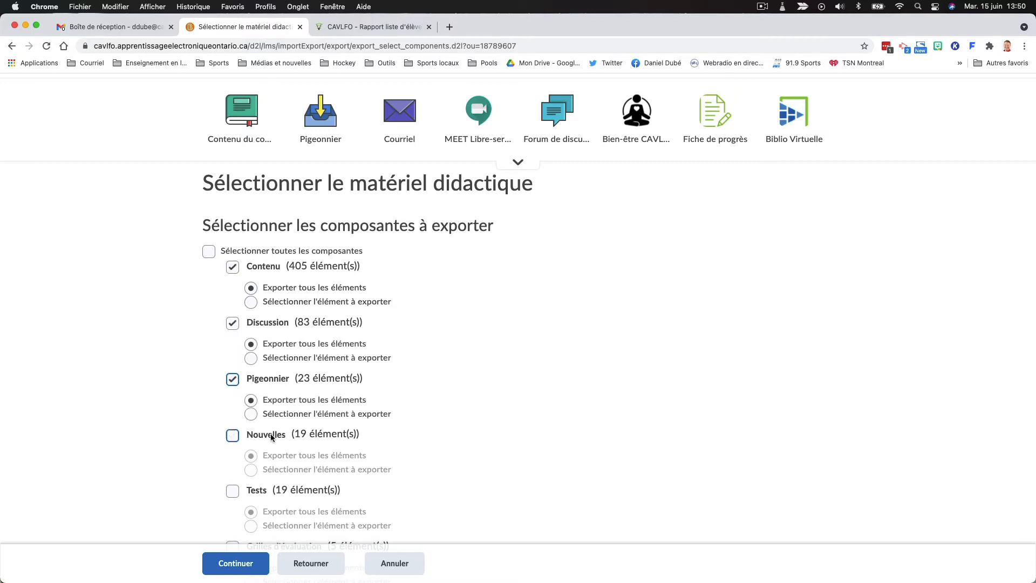
Step: Select all components for export except Nouvelles and Apparence du cours, and continue to the confirmation page
left_click(209, 252)
scroll(216, 292, "down", 5)
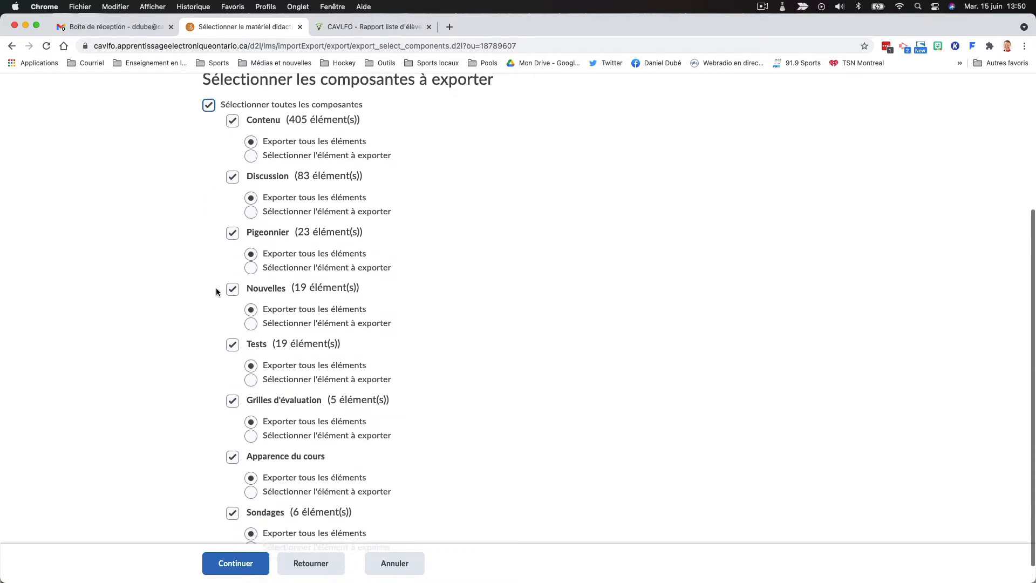
left_click(231, 268)
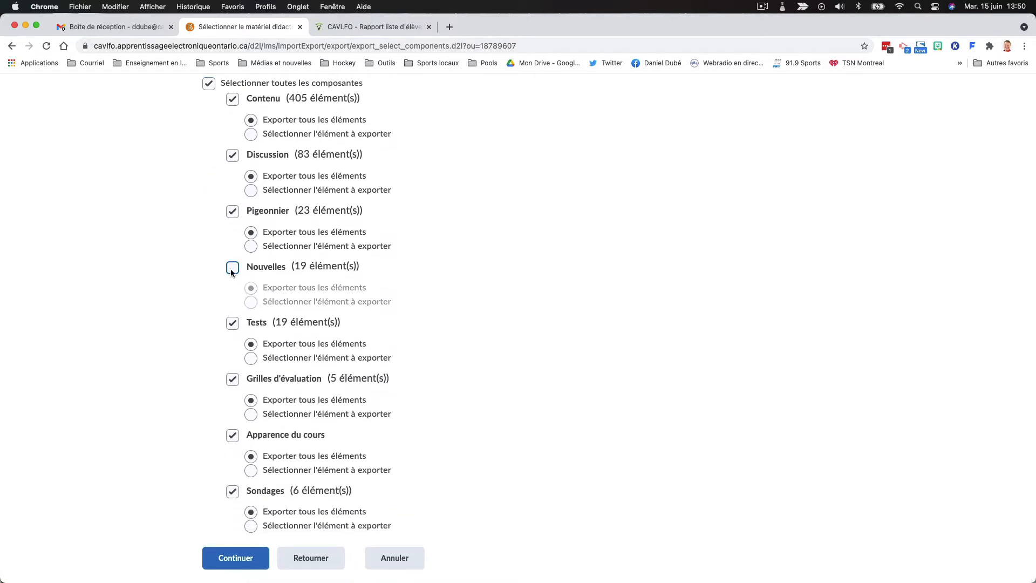
left_click(232, 436)
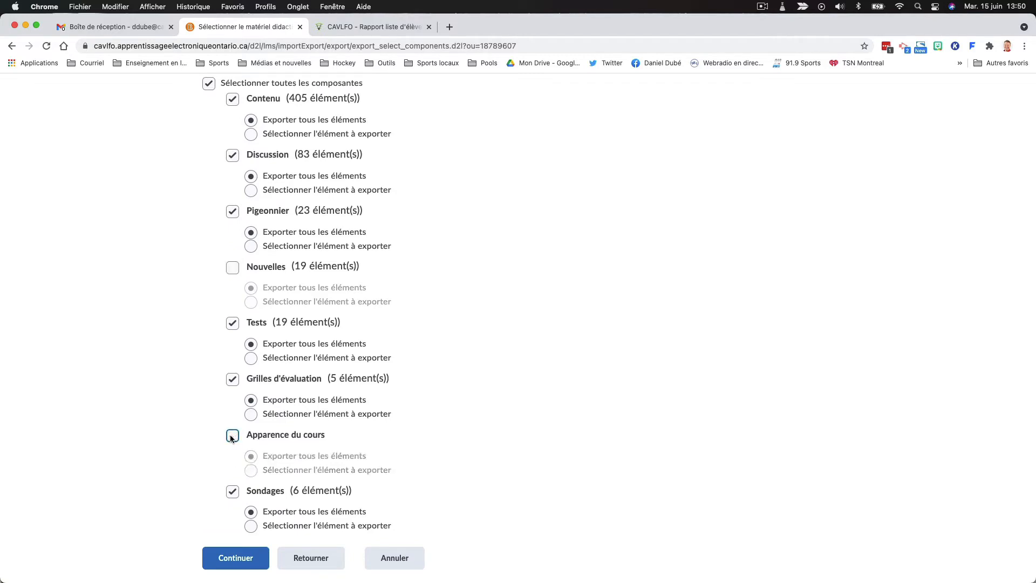
left_click(238, 558)
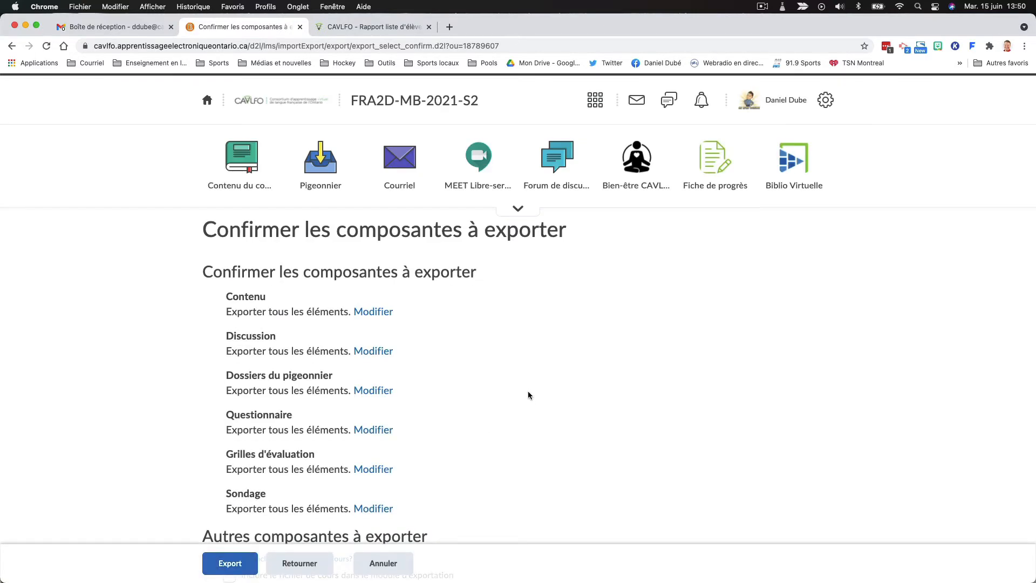
Step: Export the confirmed components without including the course files, and close the export page
scroll(528, 391, "down", 2)
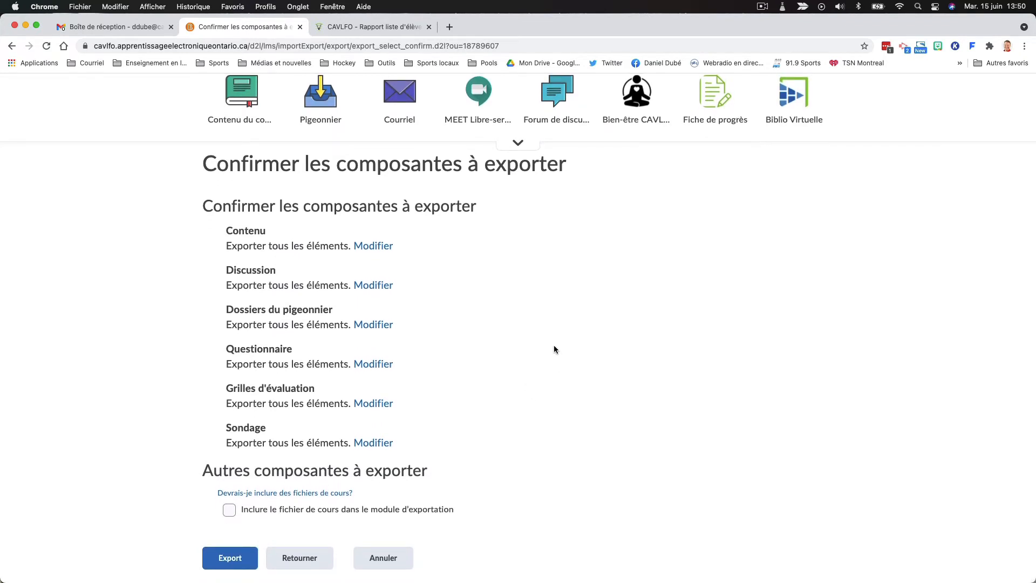
left_click(224, 560)
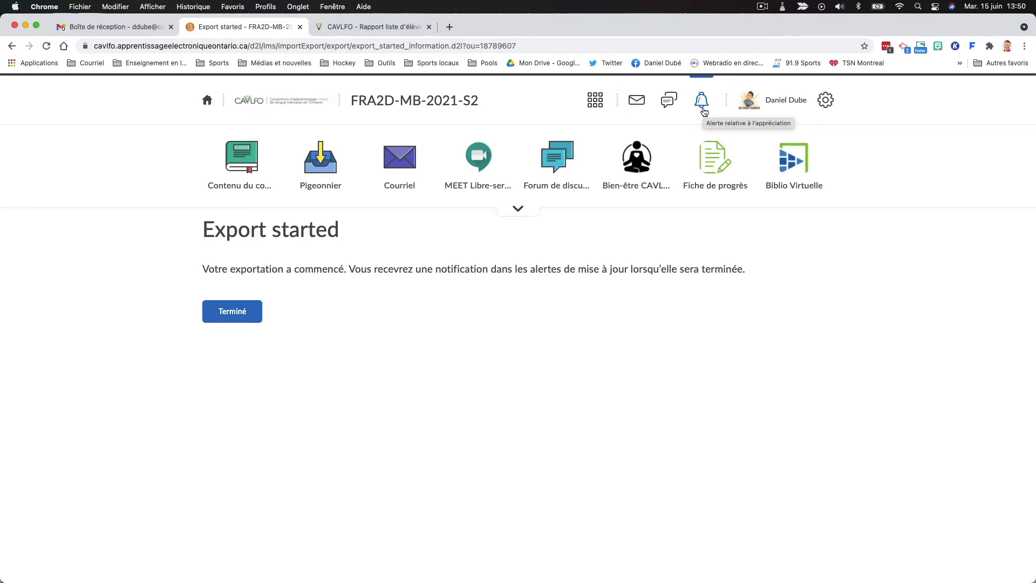
left_click(237, 320)
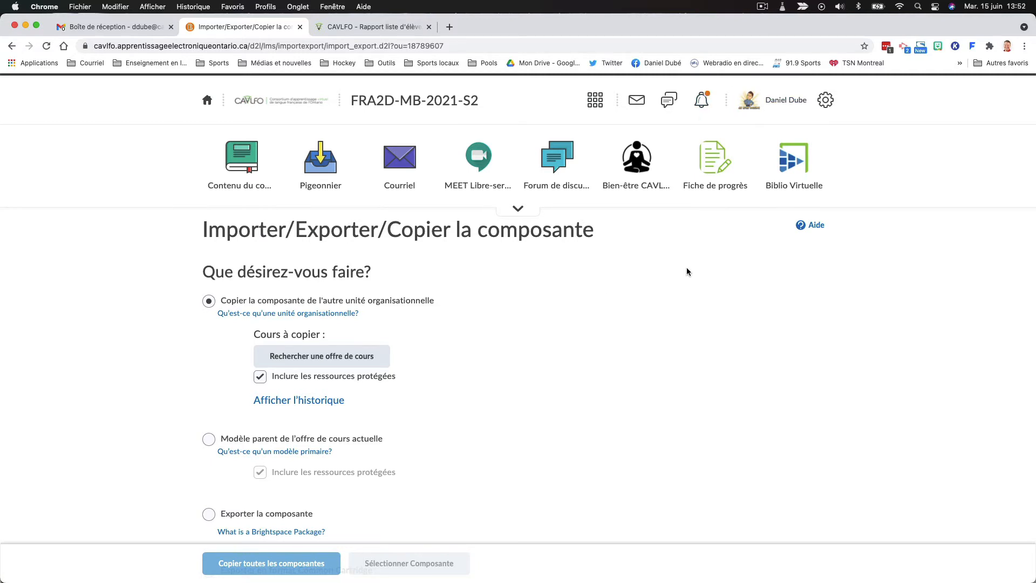
Step: Open the latest Exportation terminée alert and download the compressed export package
left_click(701, 103)
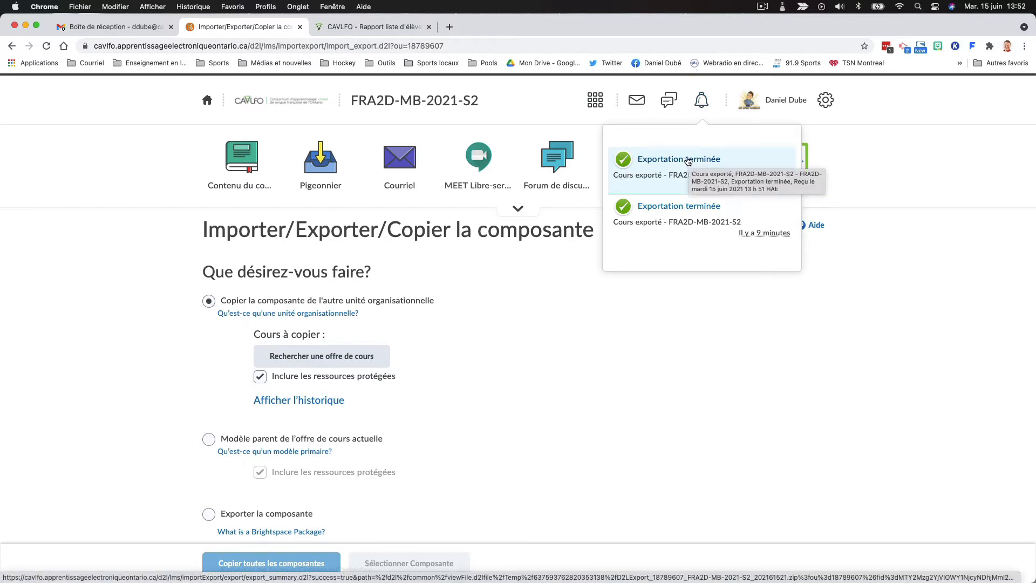
left_click(688, 161)
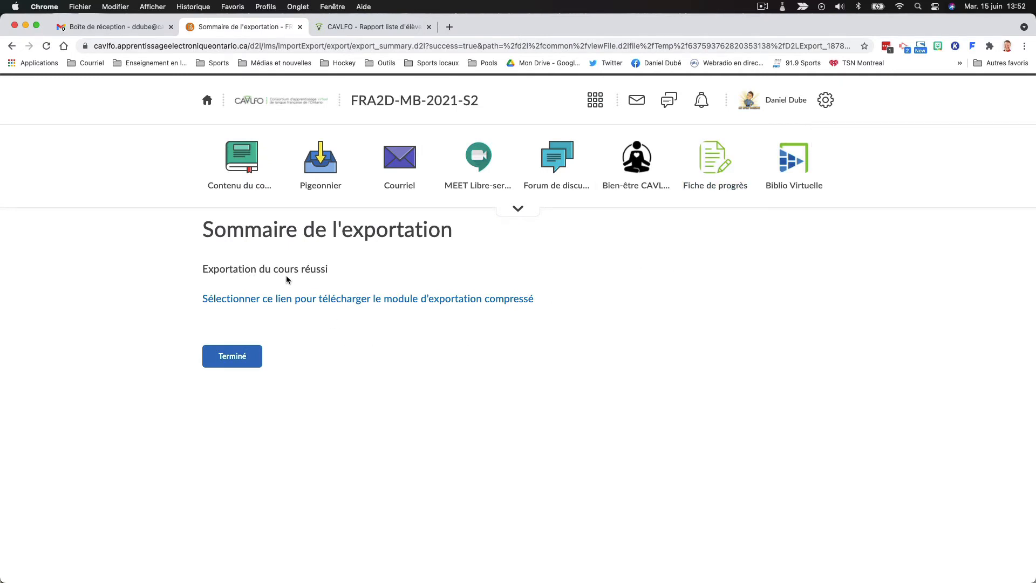
left_click(335, 303)
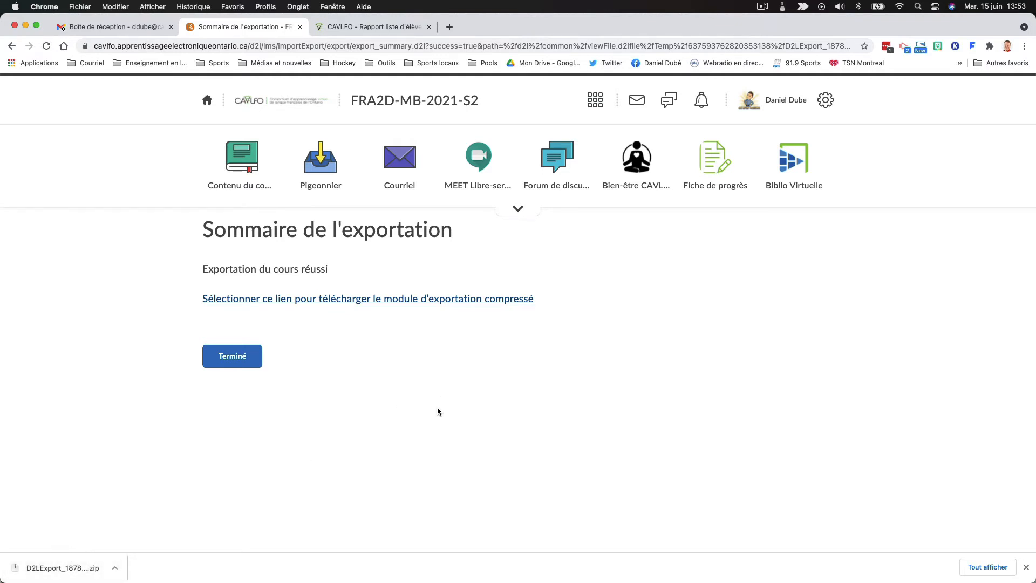
Step: Compare the course ID in the course home page's address with the downloaded export's full file name in the Finder
left_click(414, 100)
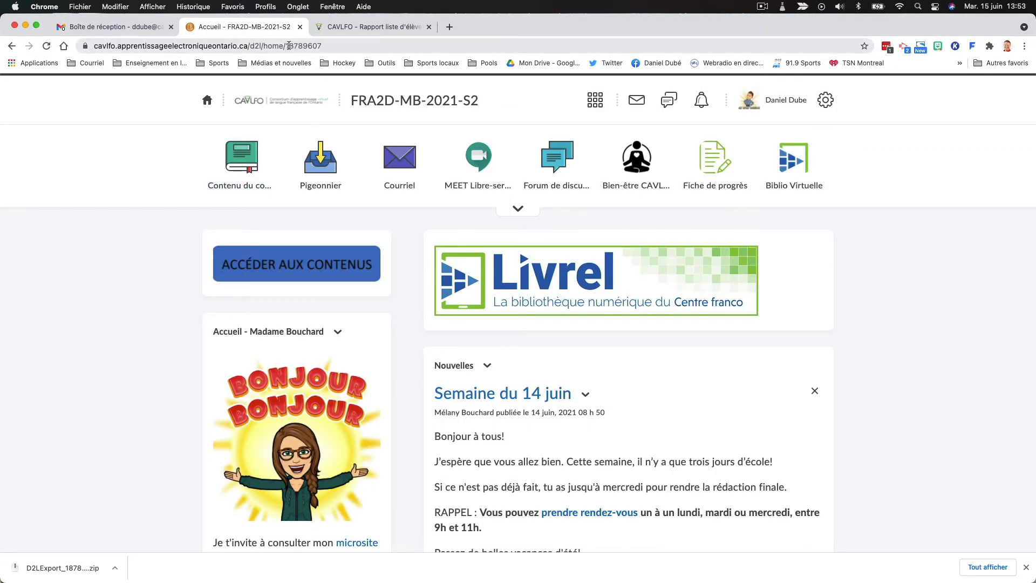
left_click_drag(289, 46, 323, 93)
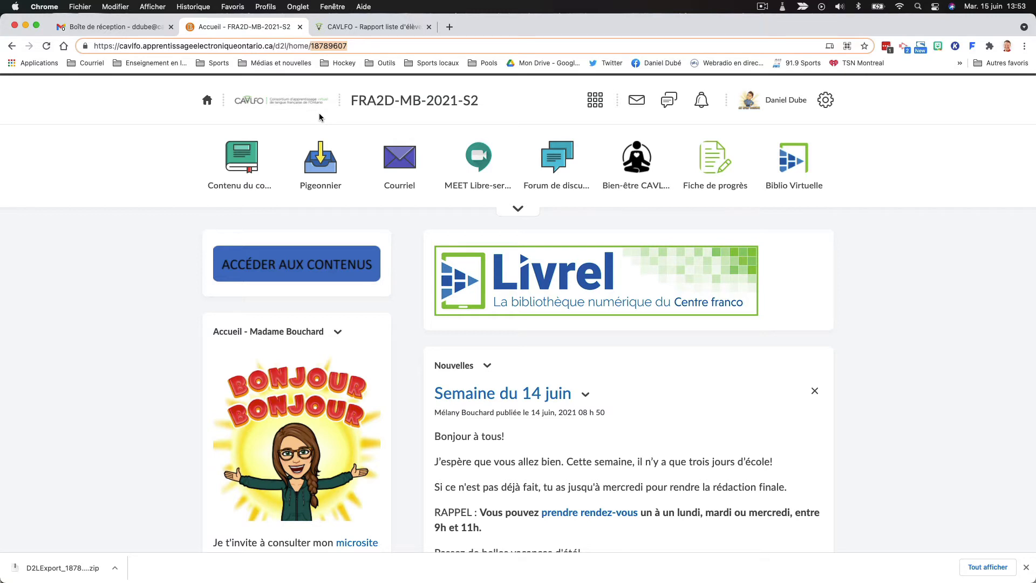
left_click(69, 574)
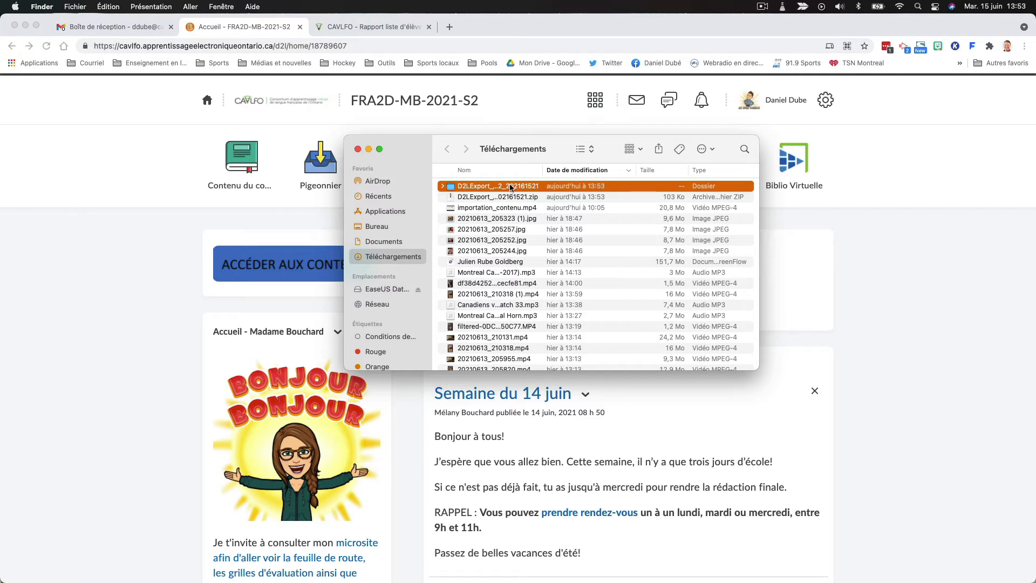
left_click_drag(542, 171, 652, 171)
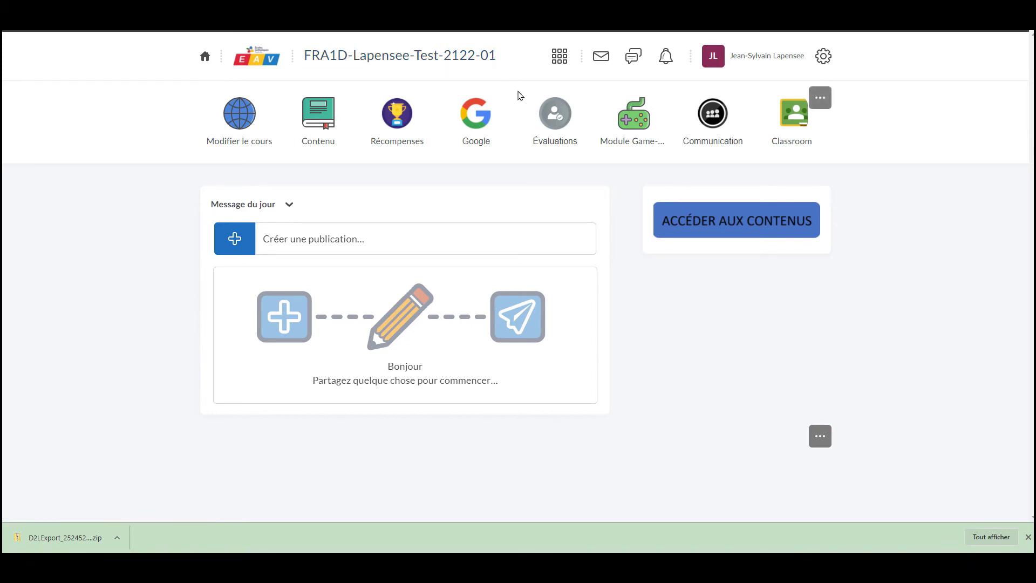
Step: Open the import/export/copy tool in the FRA1D test course's administration and choose Importer la composante with a file as the source
left_click(241, 153)
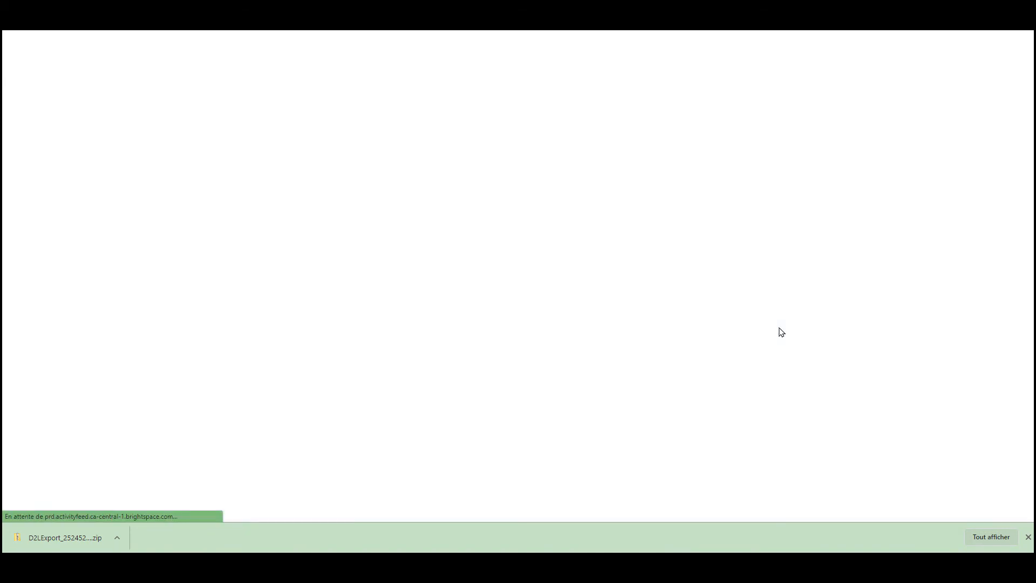
scroll(689, 371, "down", 2)
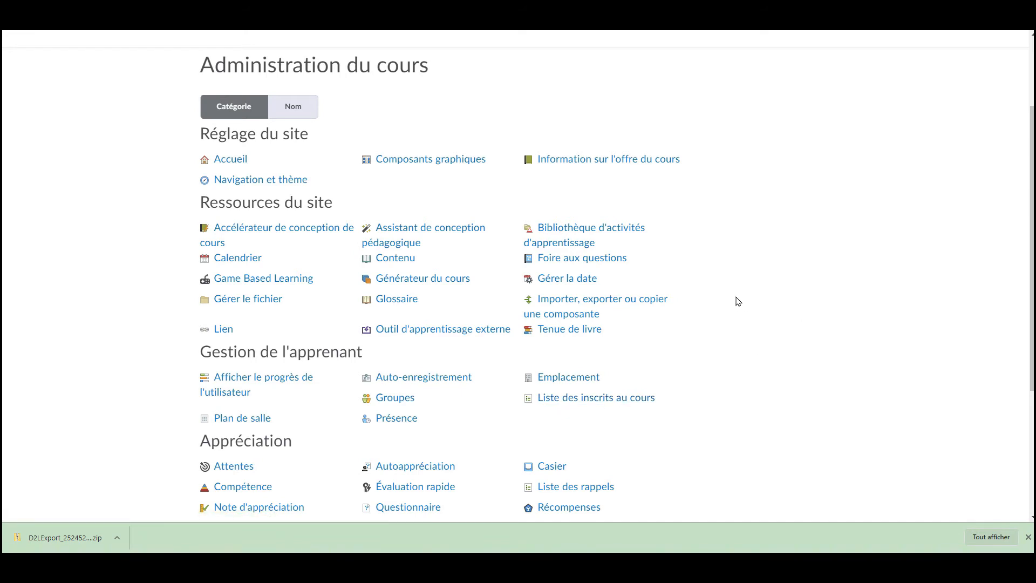
scroll(738, 299, "up", 2)
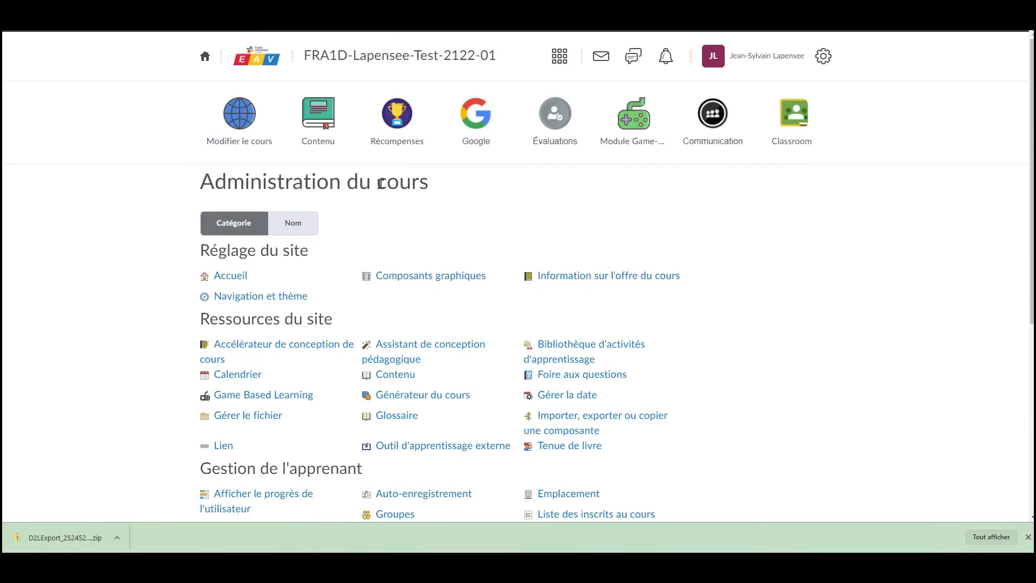
scroll(497, 319, "down", 1)
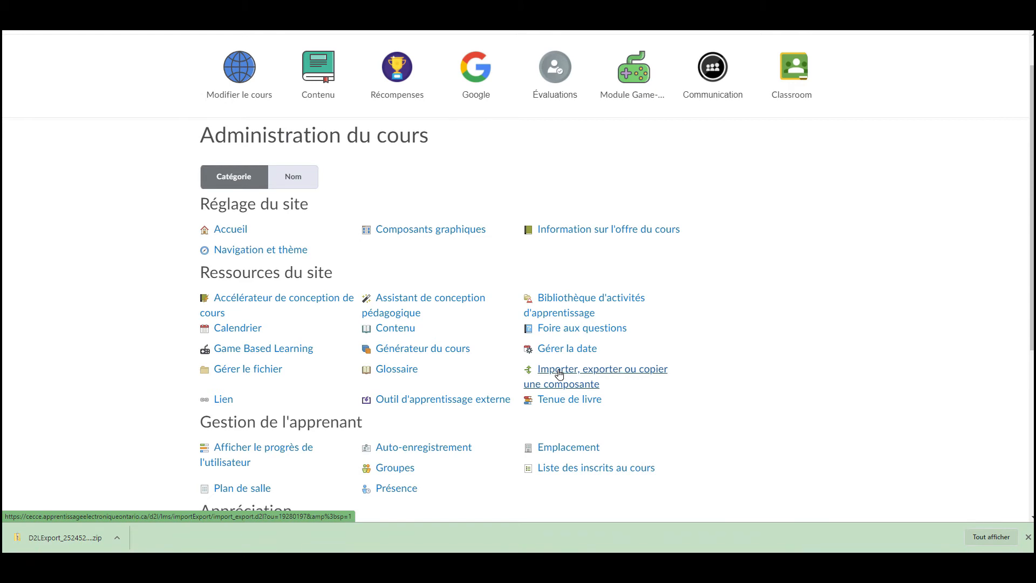
left_click(611, 373)
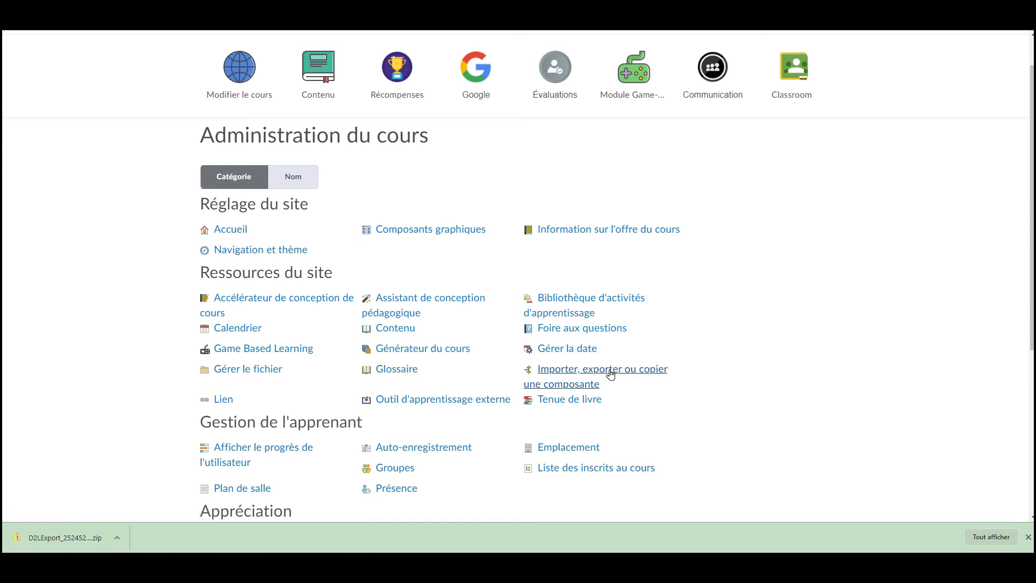
scroll(502, 330, "down", 2)
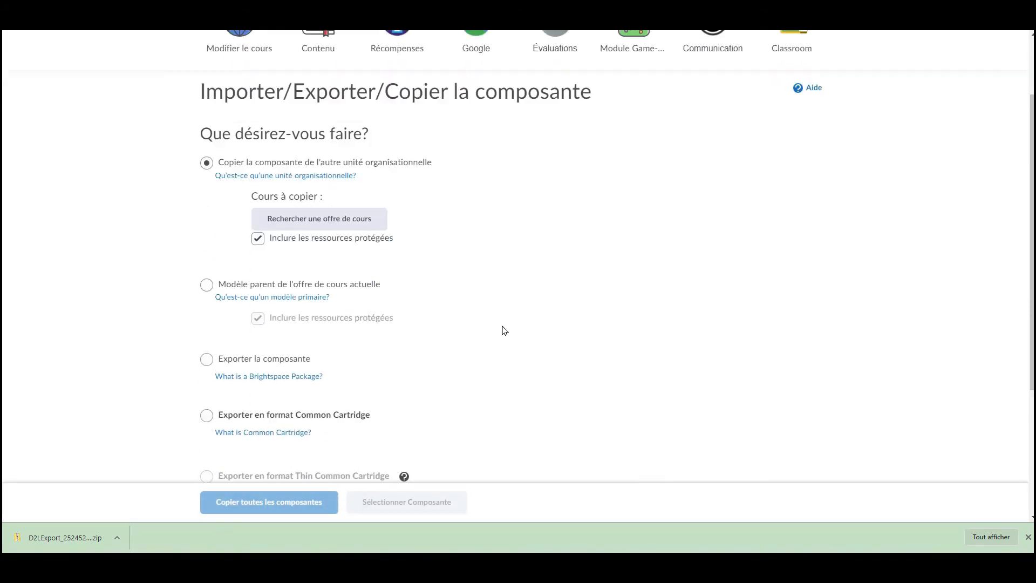
scroll(502, 330, "down", 4)
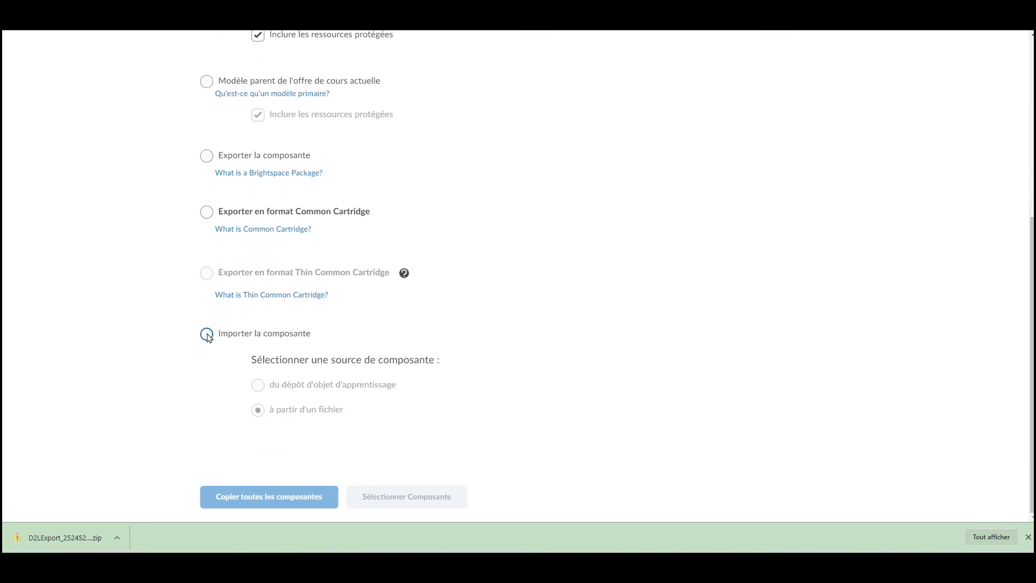
left_click(207, 335)
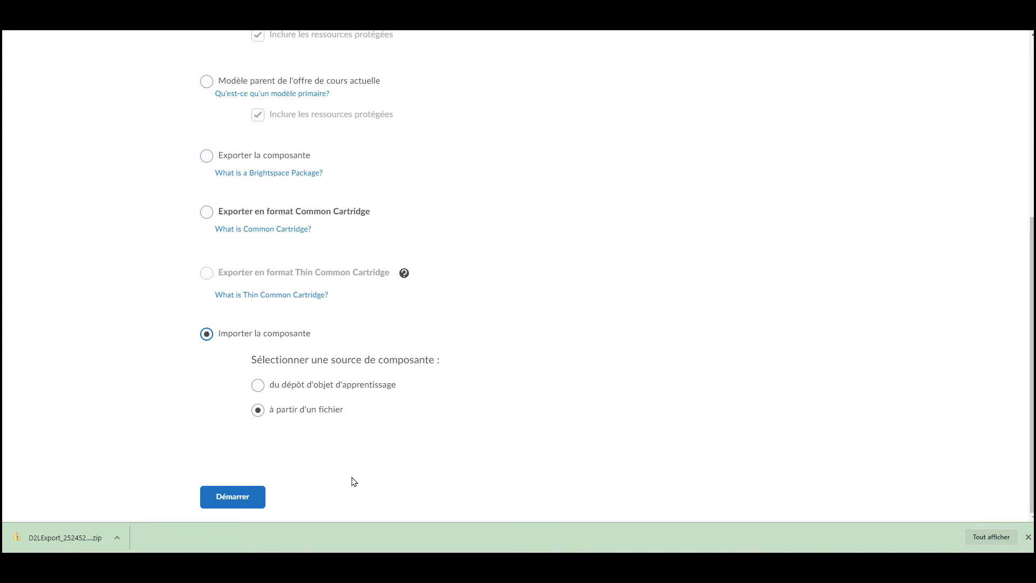
Step: Start the component import from a file and check the downloaded export package in the Téléchargements folder
left_click(248, 497)
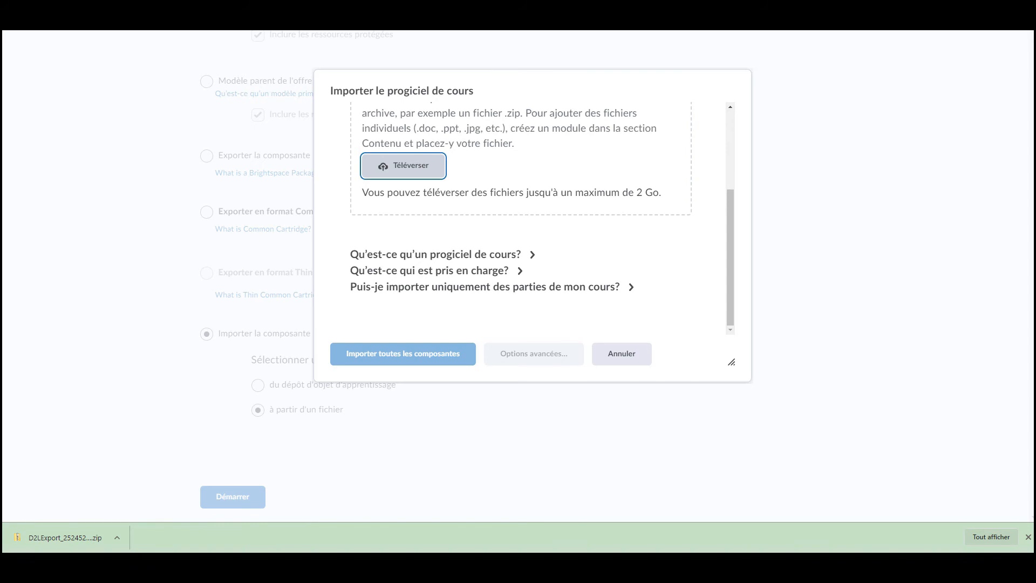
left_click_drag(594, 552, 515, 112)
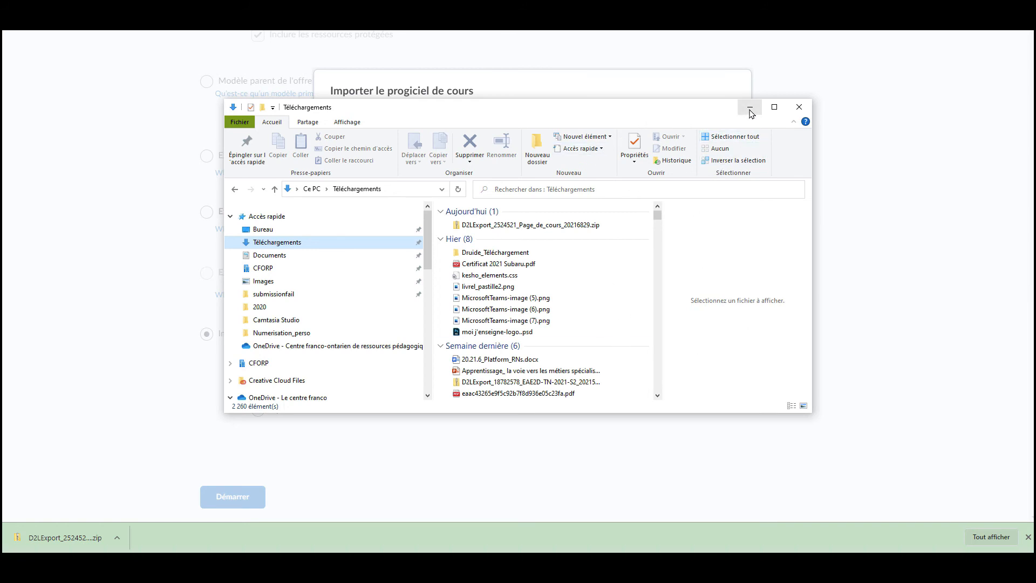
left_click(749, 111)
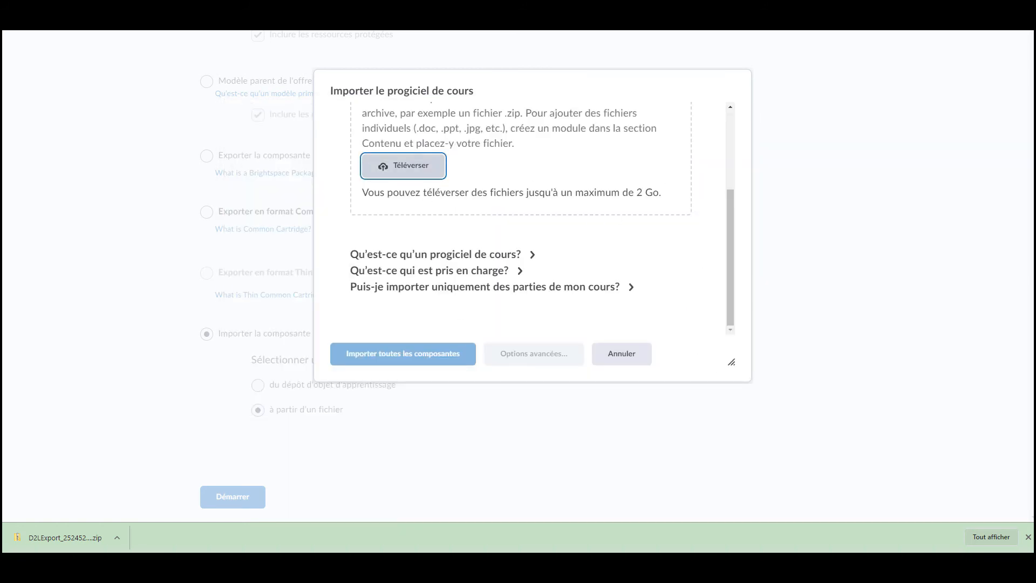
Step: Upload D2LExport_2524521_Page_de_cours_20216829.zip from the Téléchargements folder as the course package for the import
left_click(424, 167)
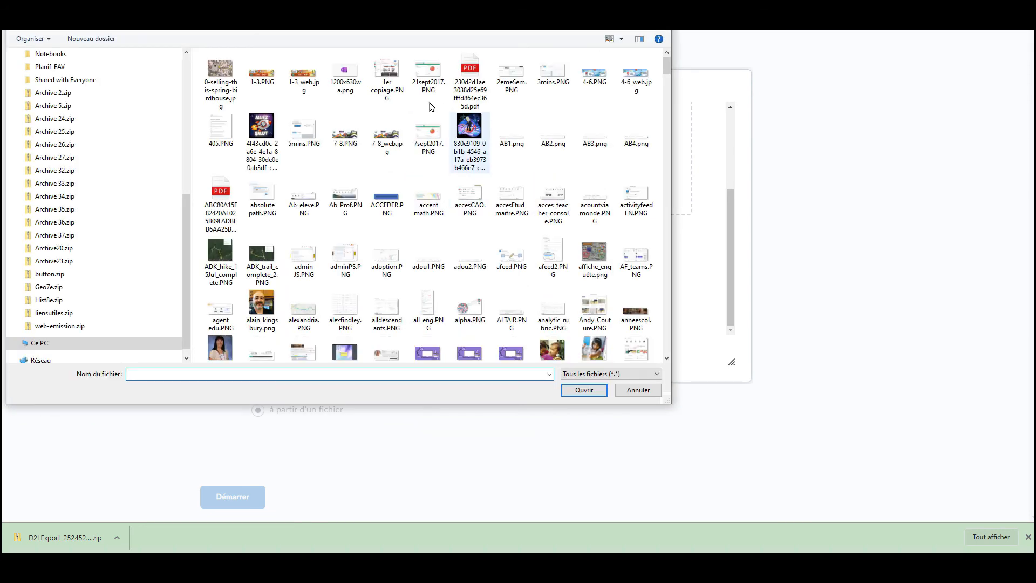
left_click_drag(186, 216, 212, 73)
left_click(81, 88)
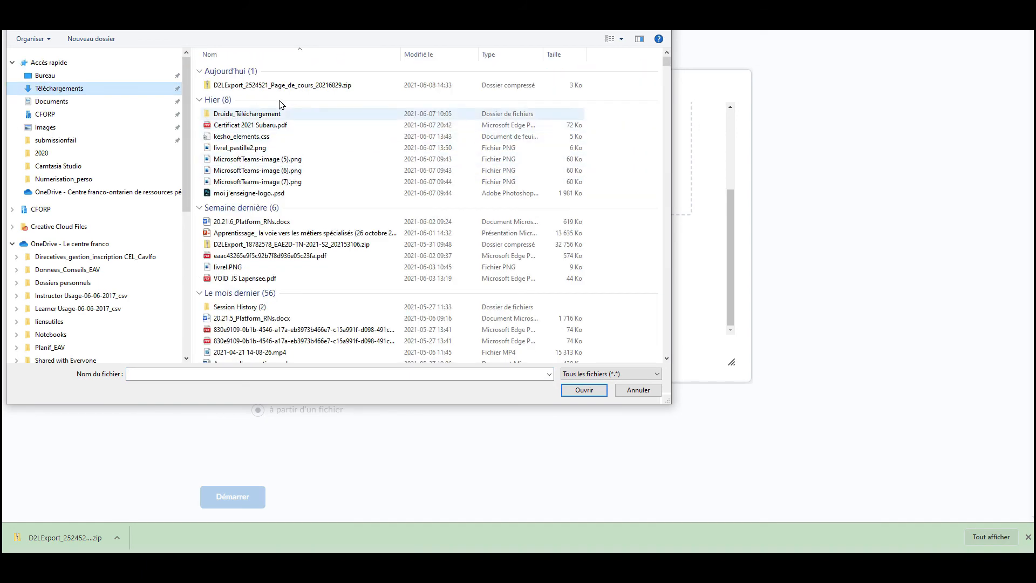
left_click(318, 85)
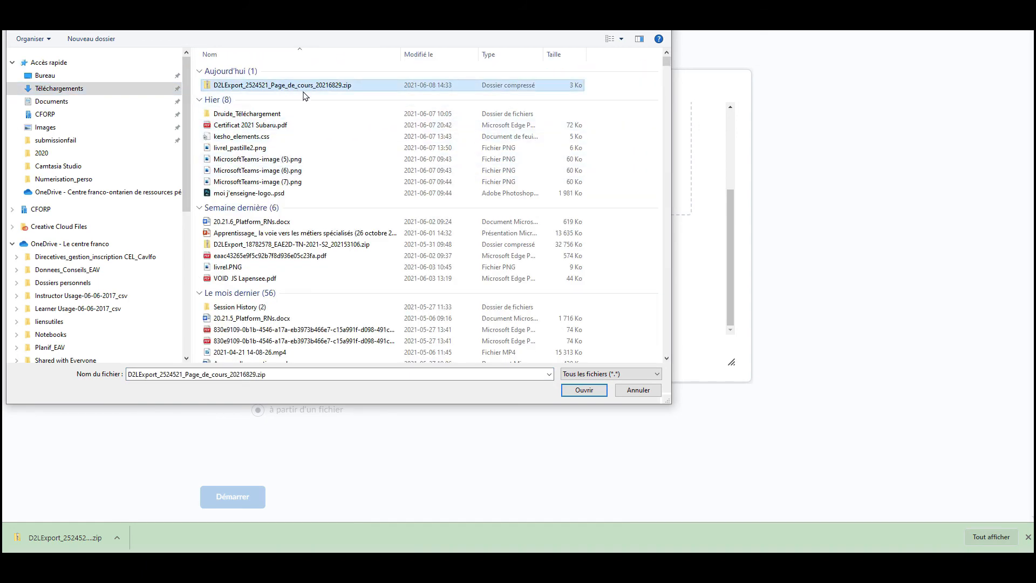
left_click(584, 389)
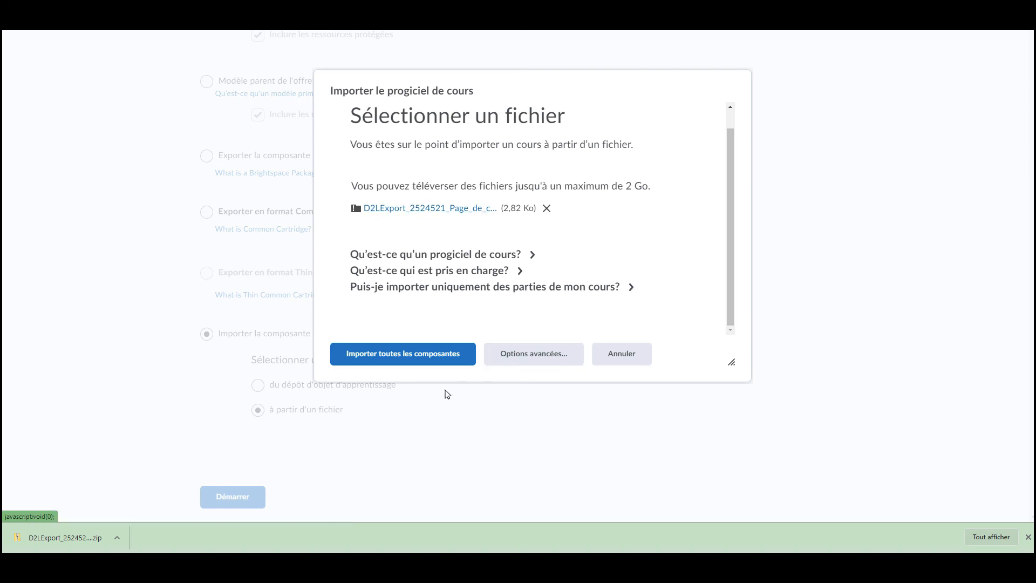
Step: Import all components of the uploaded package into the course and open the imported content
left_click(440, 358)
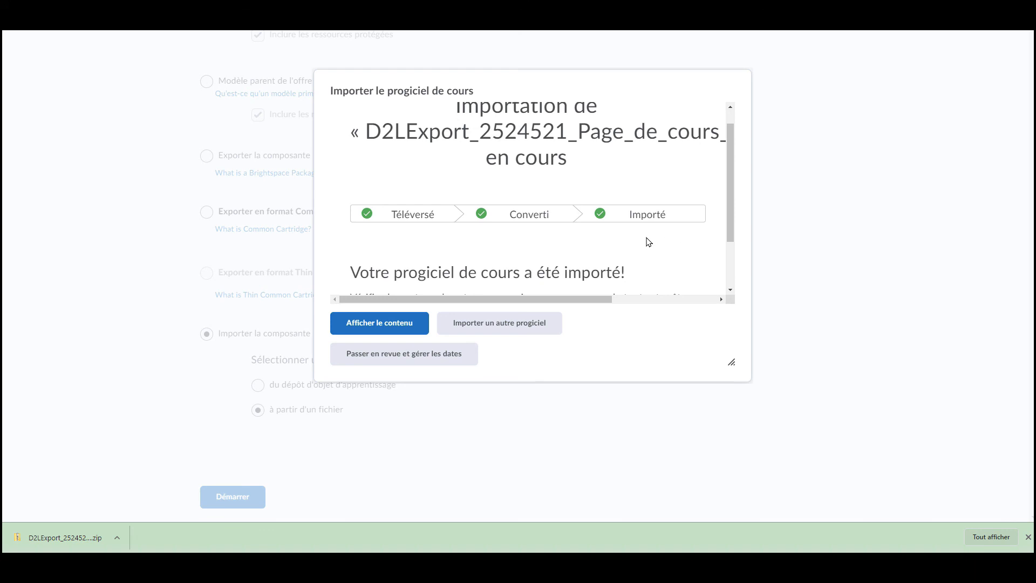
left_click(408, 324)
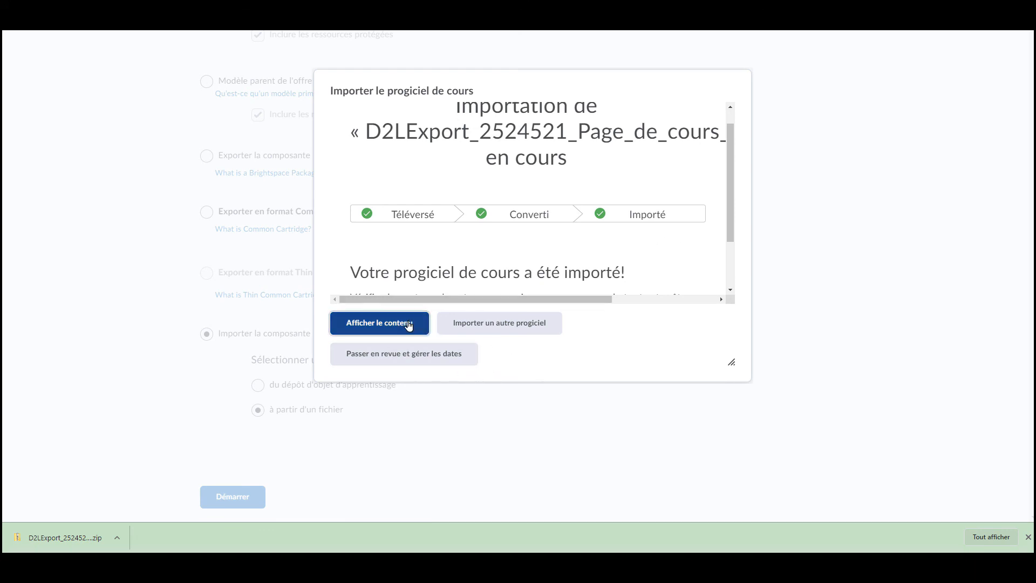